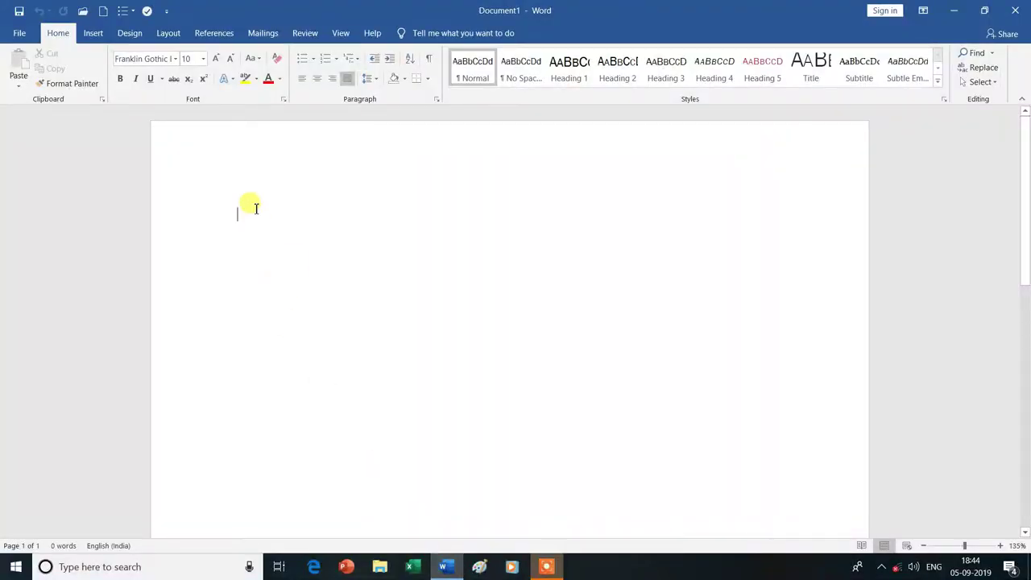
Switch to the Layout ribbon to show the paragraph Indent and Spacing settings.
click(171, 40)
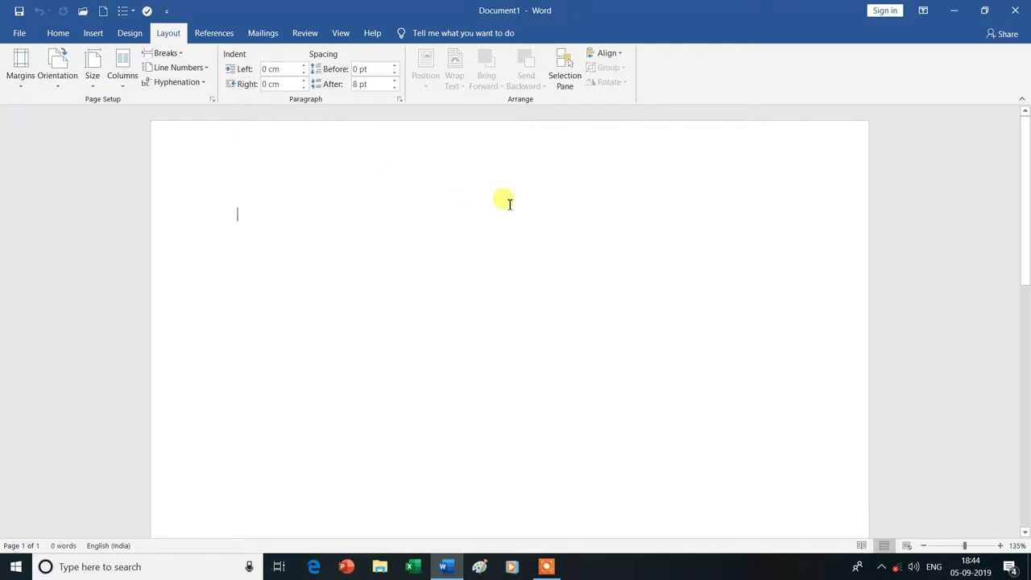
Insert sample paragraphs with =rand() and scroll back to the top of the document.
text(=ra)
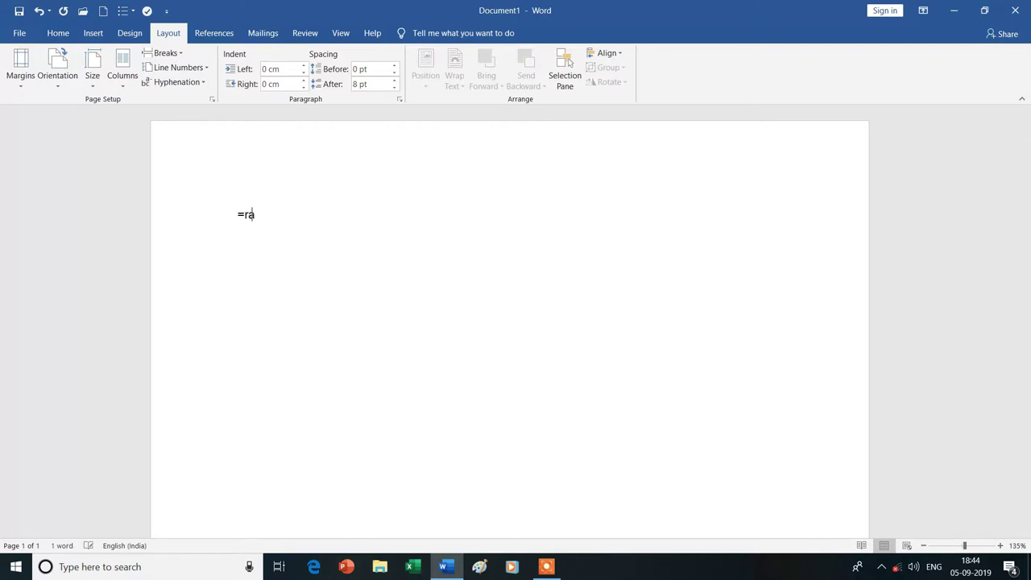
text(())
key(Return)
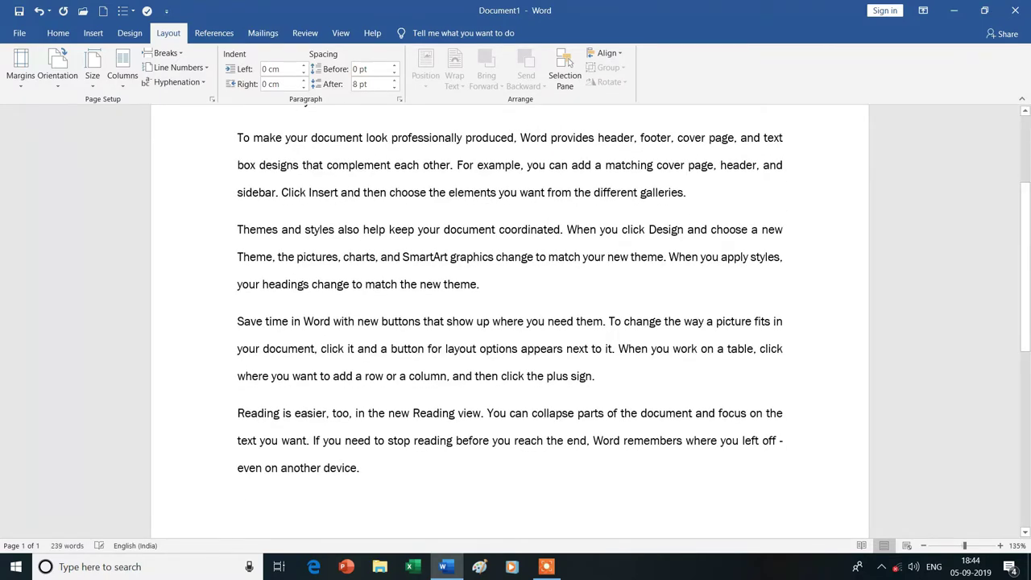
scroll(530, 295, up, 5)
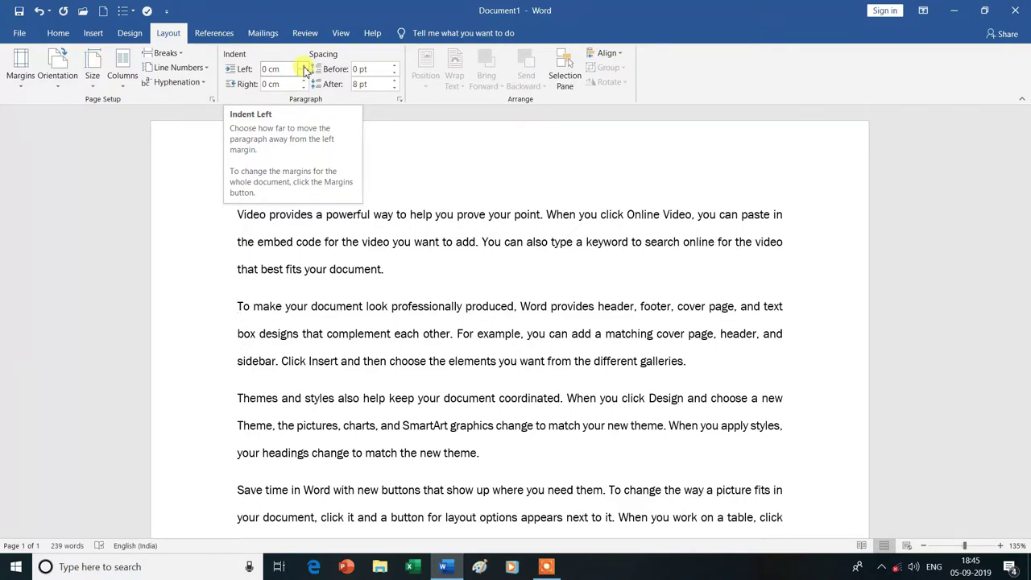
Raise the second paragraph's left indent to 1 cm.
click(305, 66)
click(304, 66)
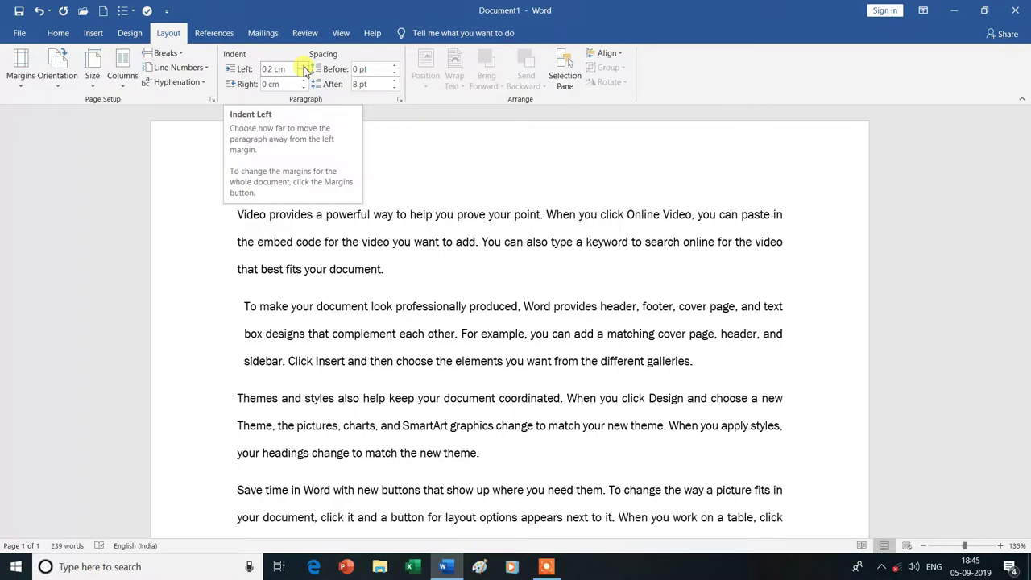
click(305, 66)
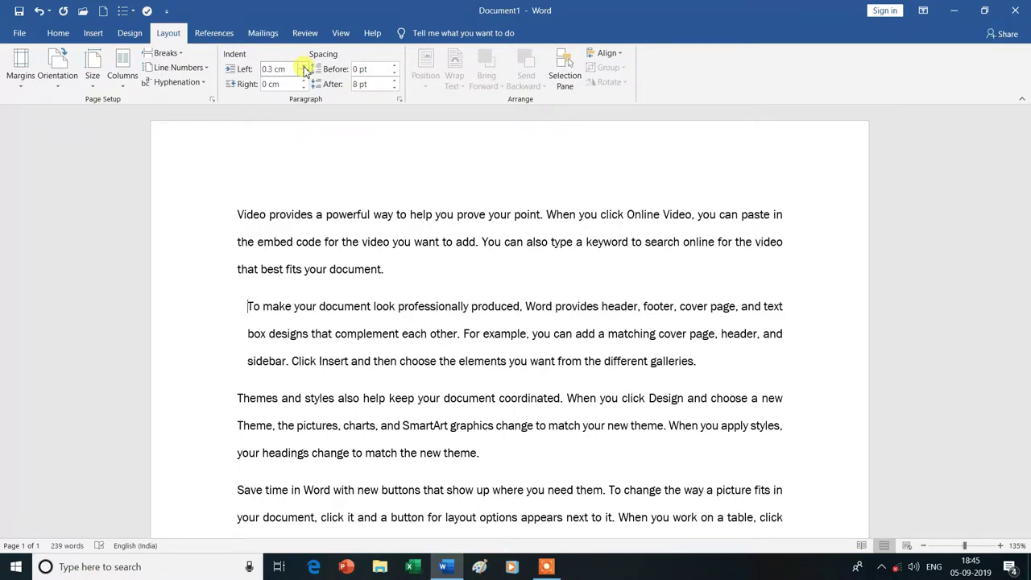
click(305, 65)
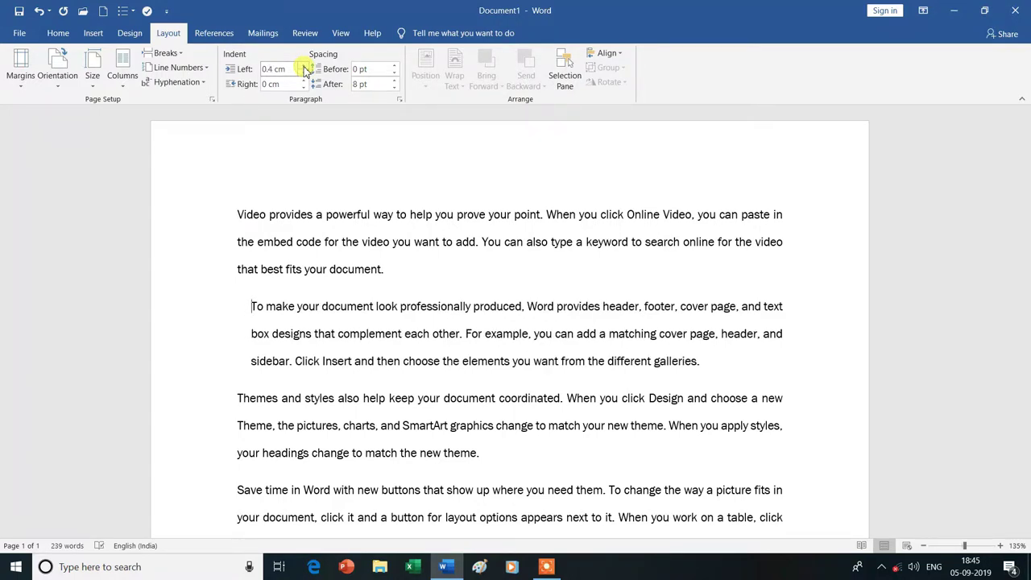
click(304, 65)
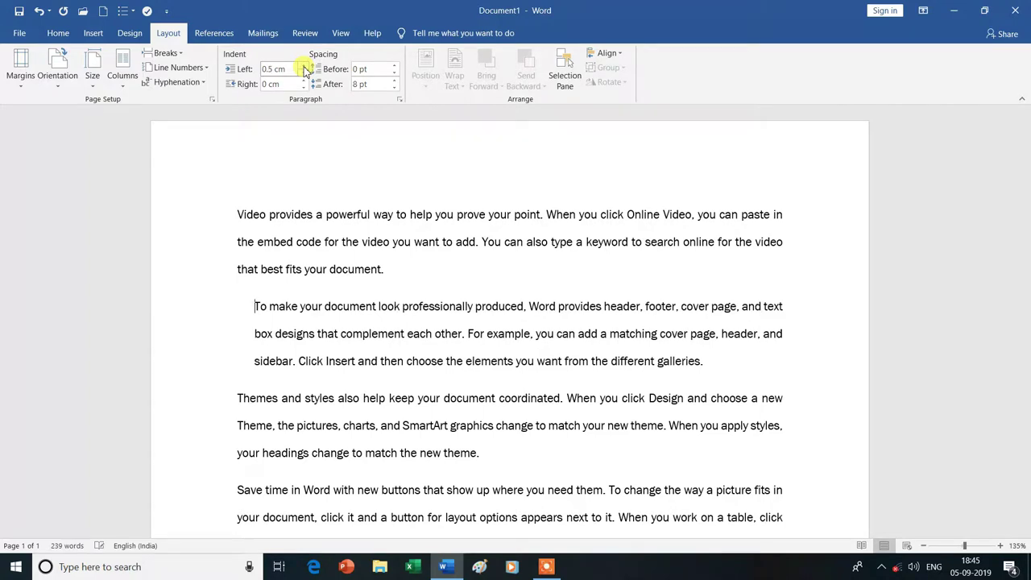
click(305, 65)
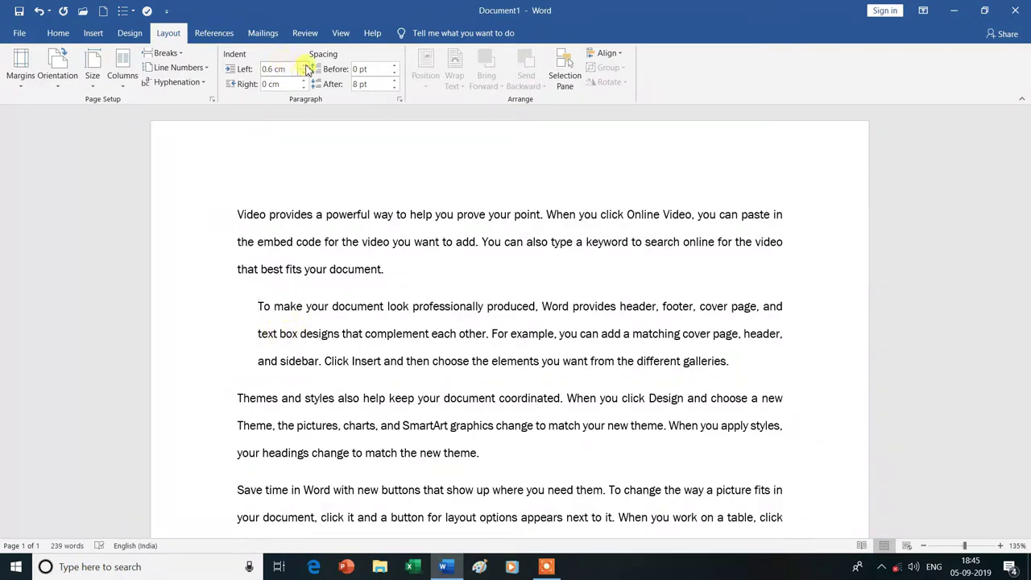
click(305, 65)
click(305, 65)
click(304, 65)
click(305, 65)
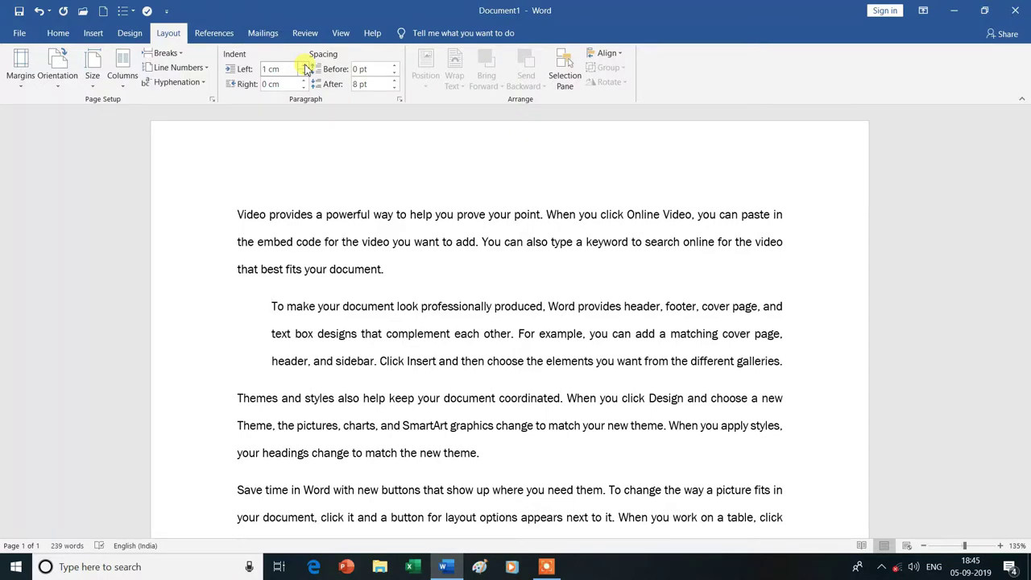
click(274, 71)
Increase the left indent to 1.7 cm, then settle back at 1.6 cm.
click(306, 67)
click(307, 67)
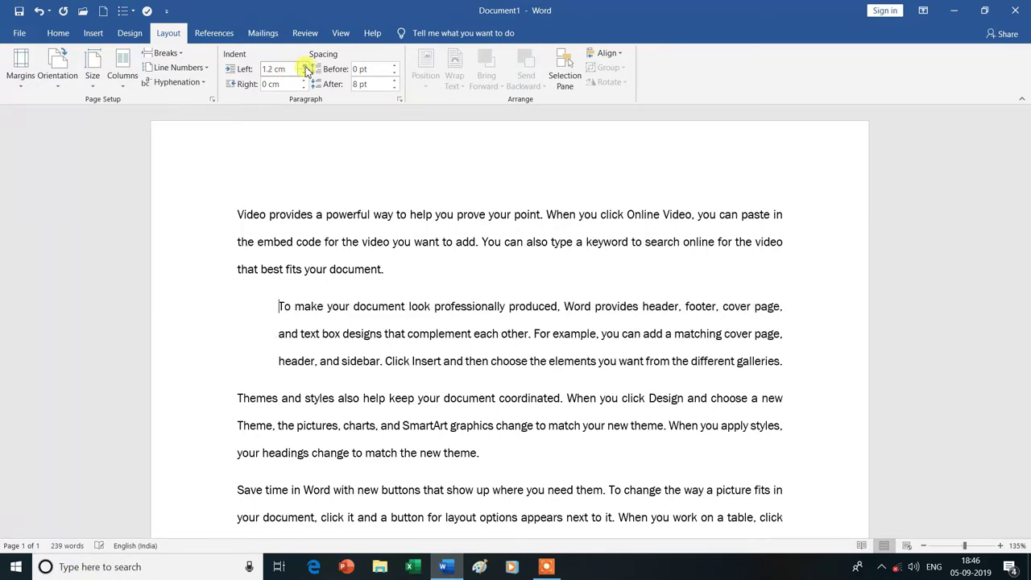
click(306, 67)
click(307, 67)
click(307, 67)
click(306, 66)
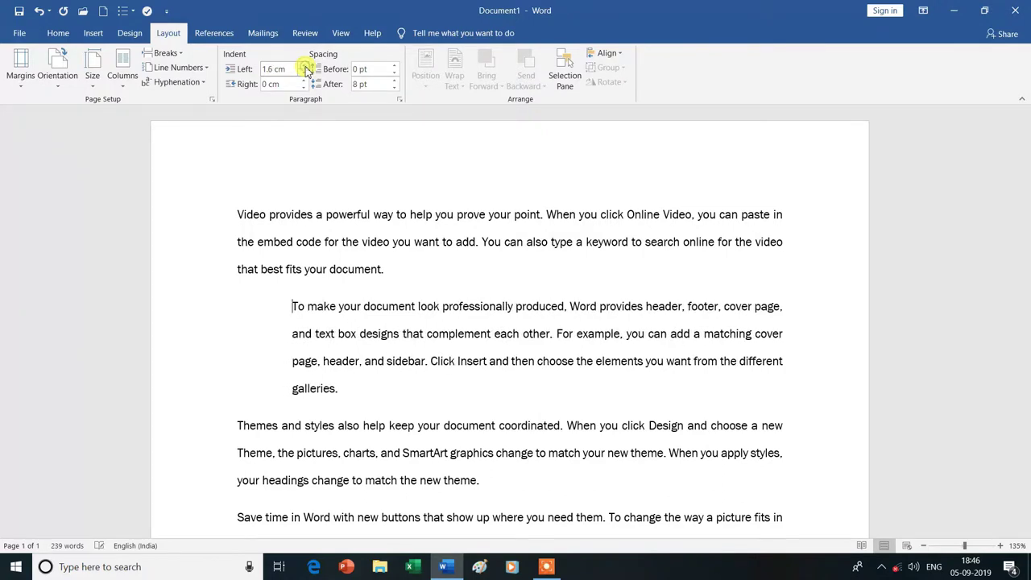
click(306, 66)
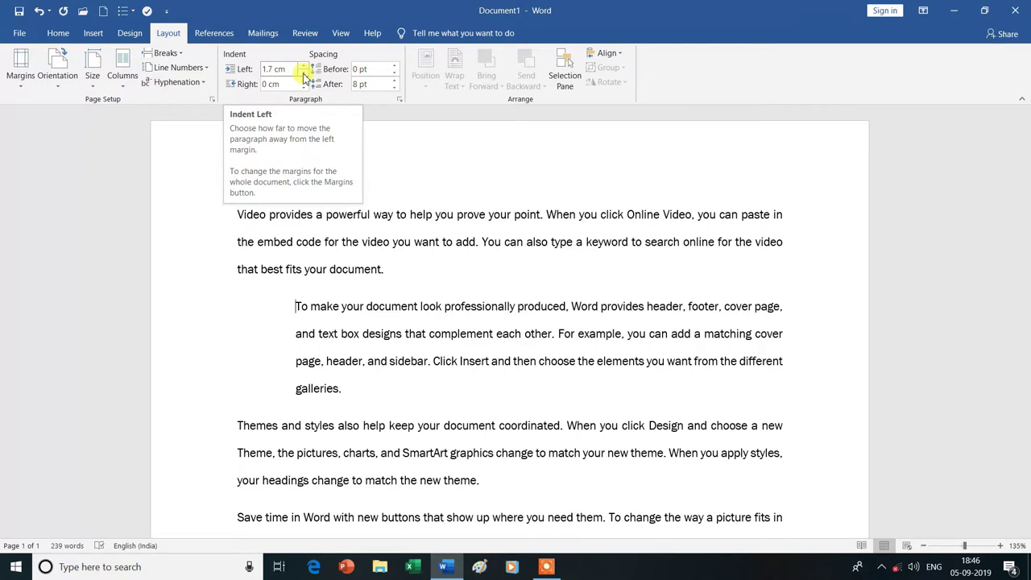
click(304, 73)
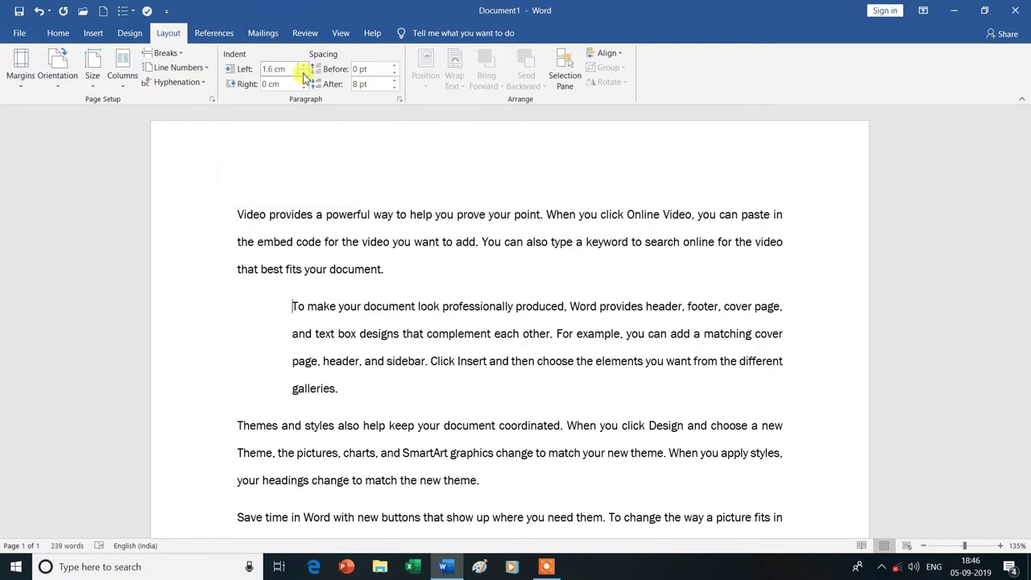
Lower the second paragraph's left indent below zero to about -2.2 cm.
click(305, 74)
click(305, 74)
click(305, 74)
click(305, 73)
click(304, 73)
click(304, 73)
click(304, 74)
click(304, 73)
click(305, 73)
click(305, 74)
click(305, 74)
click(305, 73)
click(304, 73)
double_click(305, 73)
double_click(305, 73)
double_click(305, 73)
click(304, 73)
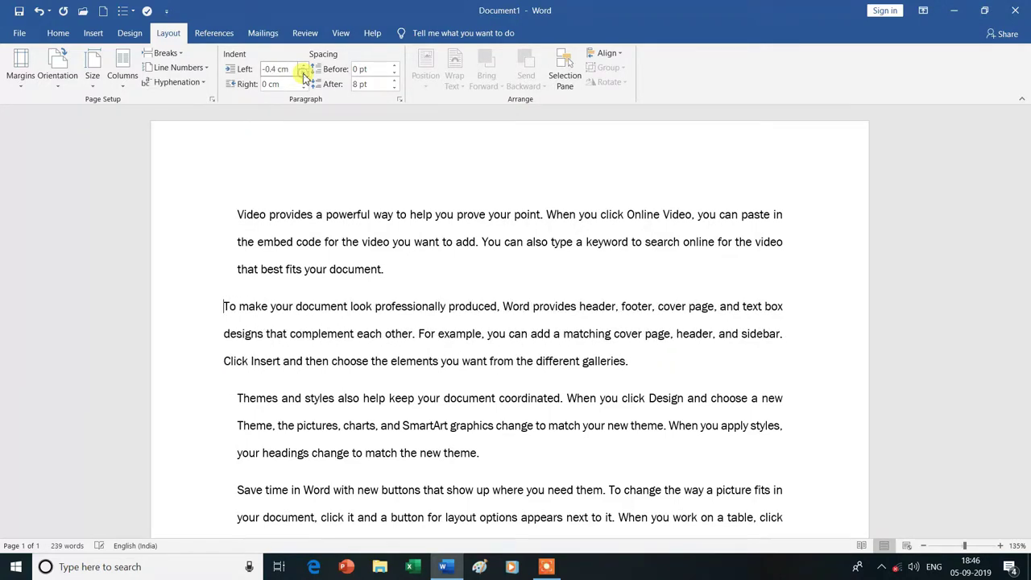
double_click(305, 73)
double_click(305, 73)
click(305, 73)
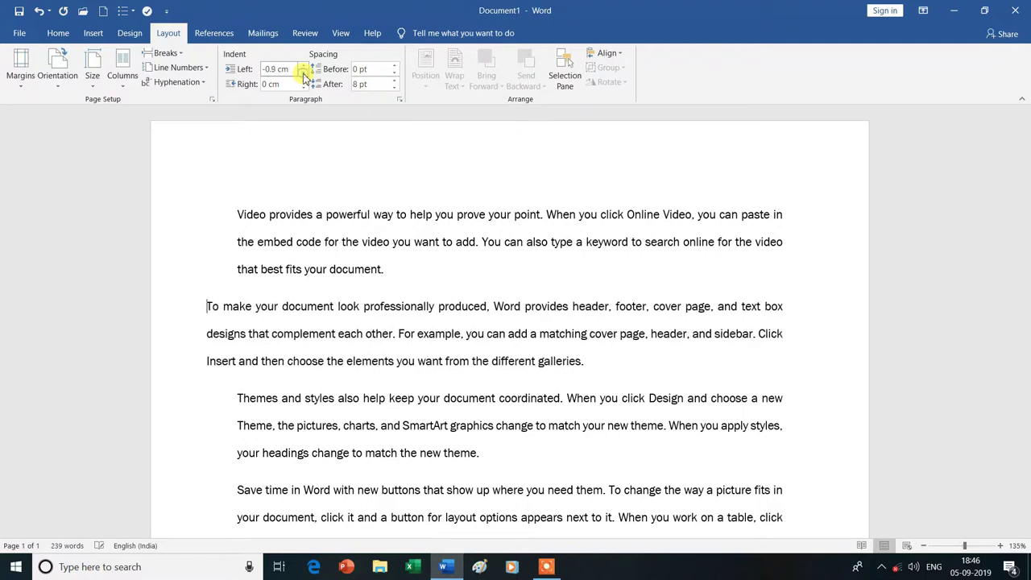
double_click(305, 73)
double_click(305, 74)
click(305, 73)
click(305, 74)
click(305, 73)
click(305, 73)
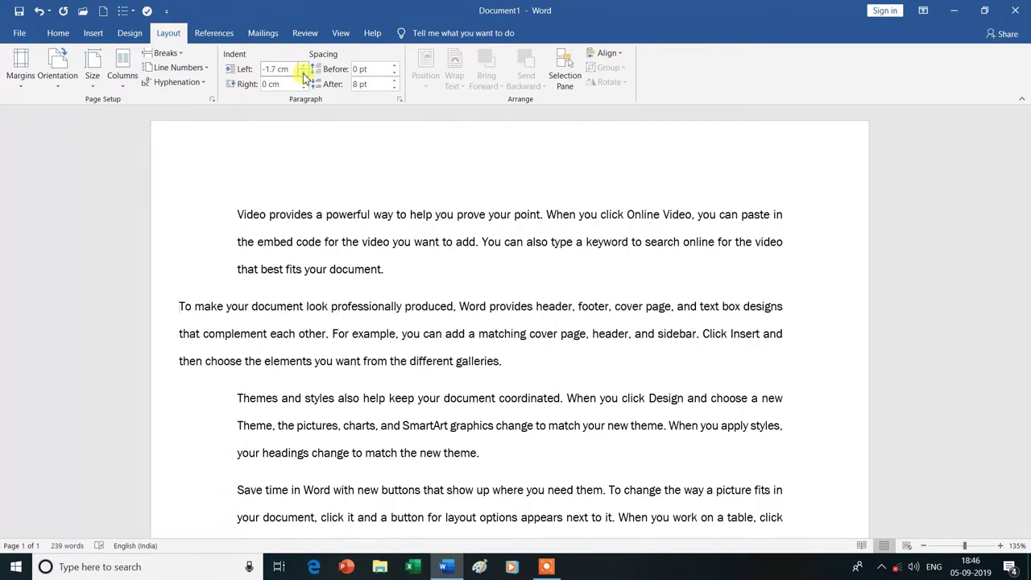
click(305, 73)
double_click(305, 73)
click(305, 73)
click(305, 73)
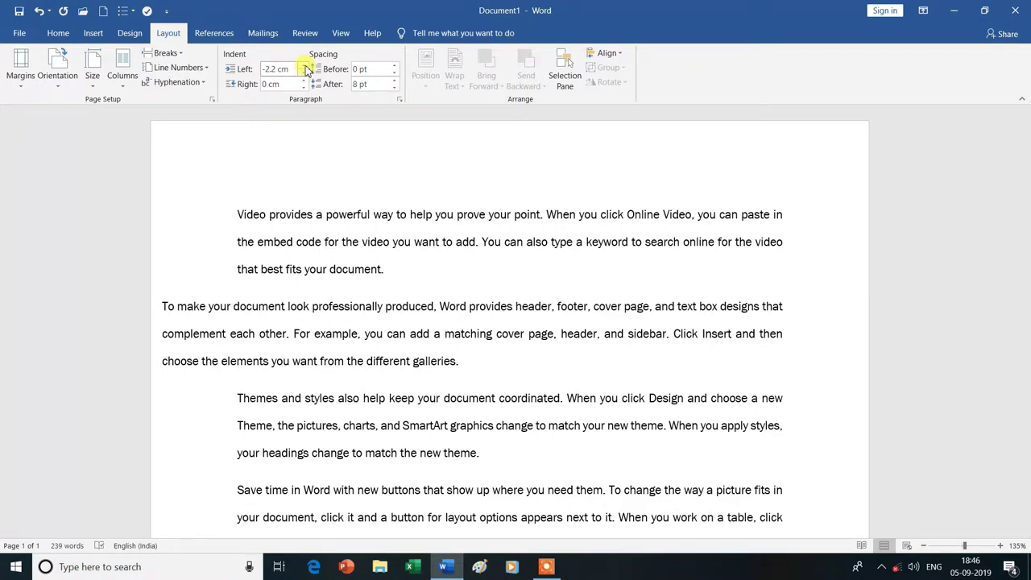
Raise the left indent back toward the margin, around -0.4 cm.
click(306, 69)
click(307, 70)
click(306, 69)
click(307, 69)
click(306, 70)
click(306, 70)
click(306, 70)
click(306, 69)
click(306, 70)
double_click(307, 70)
click(306, 69)
click(306, 69)
click(306, 69)
click(306, 69)
click(307, 70)
click(306, 69)
click(306, 69)
click(307, 69)
click(306, 69)
click(306, 69)
click(306, 69)
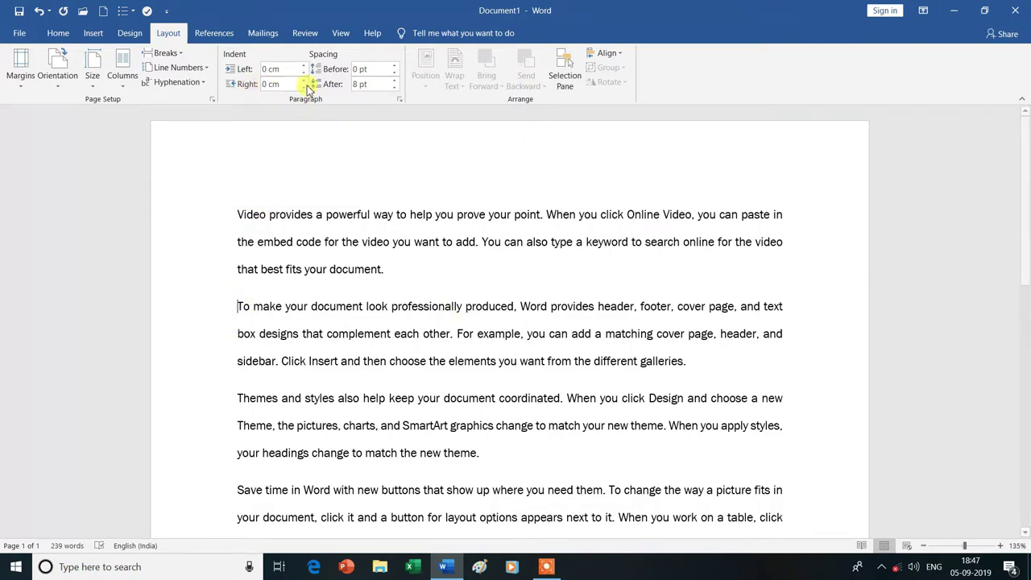
Increase the second paragraph's right indent step by step to about 2.1 cm.
click(304, 81)
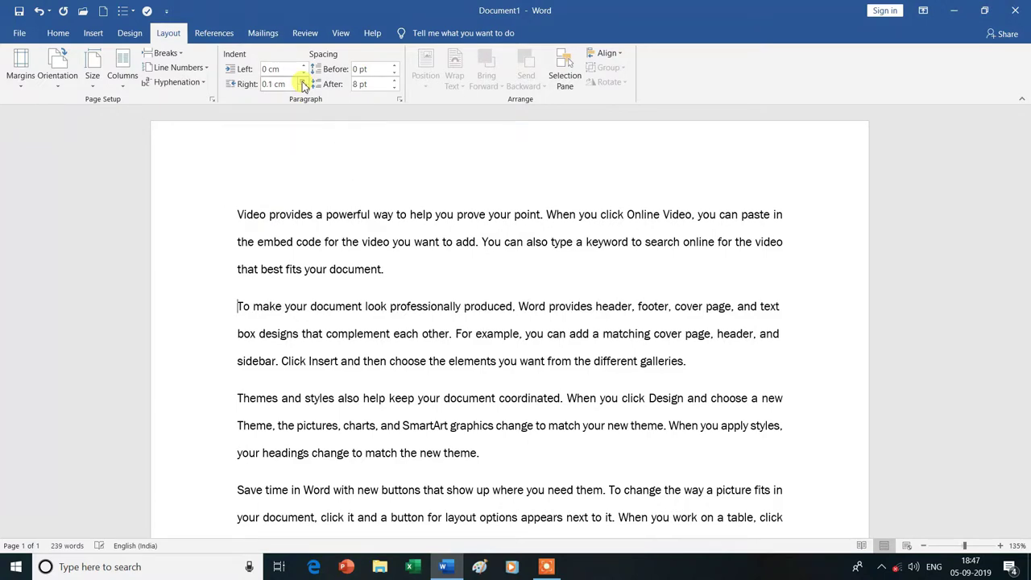
click(304, 81)
click(304, 81)
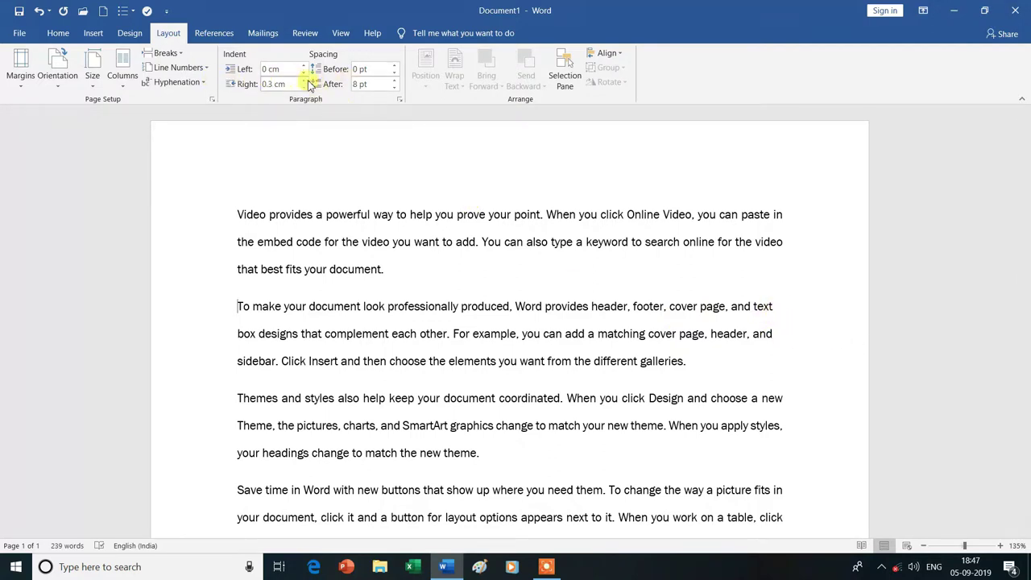
click(305, 82)
click(305, 82)
click(306, 82)
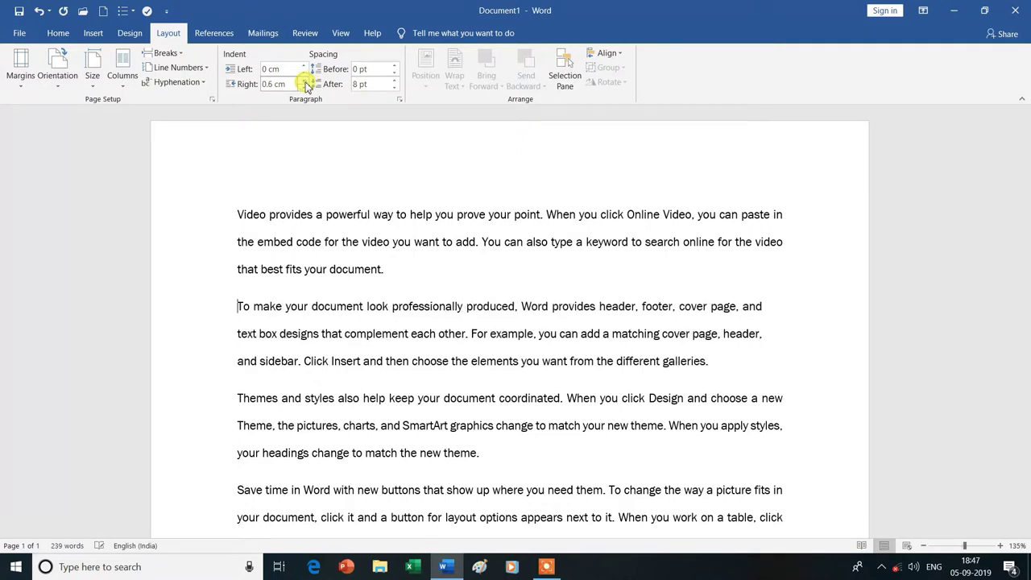
click(305, 82)
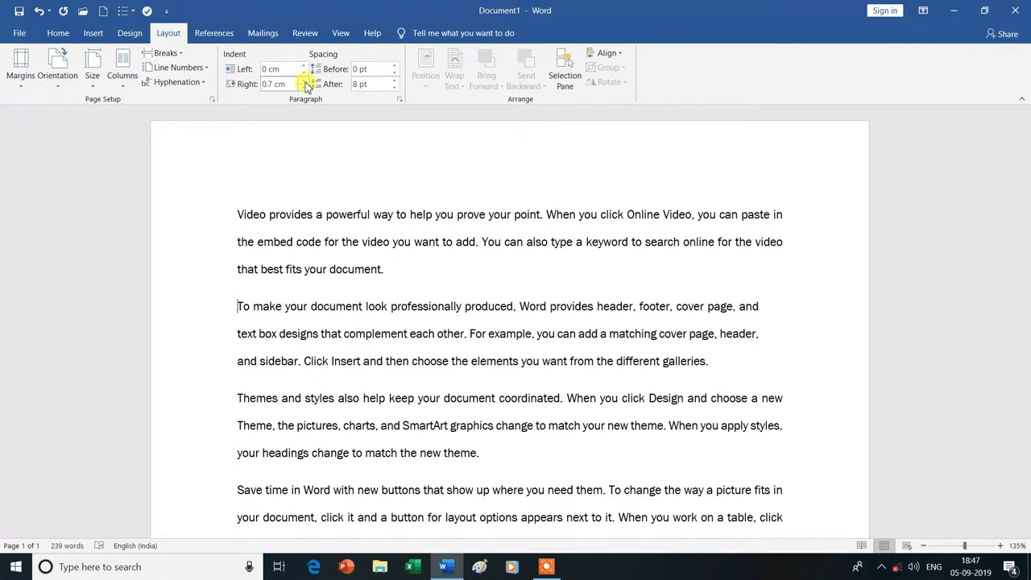
click(305, 81)
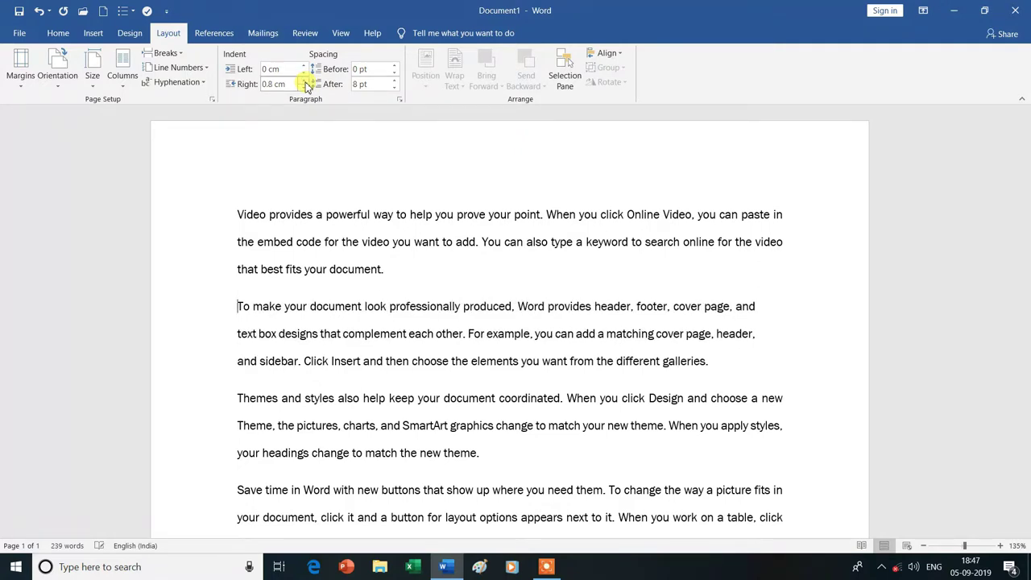
click(305, 81)
click(306, 82)
click(305, 81)
click(305, 81)
click(305, 81)
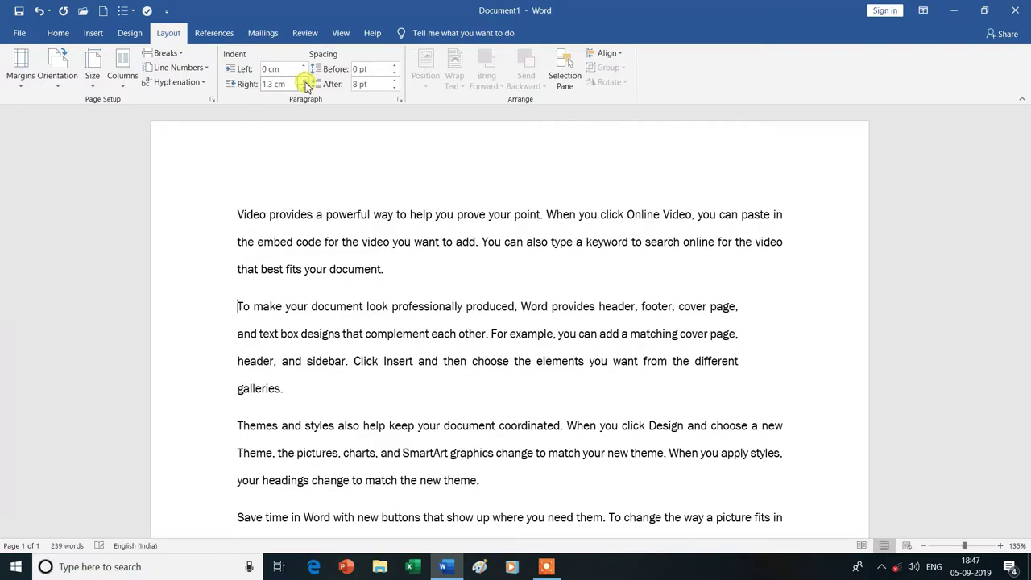
click(305, 82)
click(305, 82)
click(305, 81)
click(305, 81)
click(306, 81)
click(305, 81)
click(305, 82)
click(305, 82)
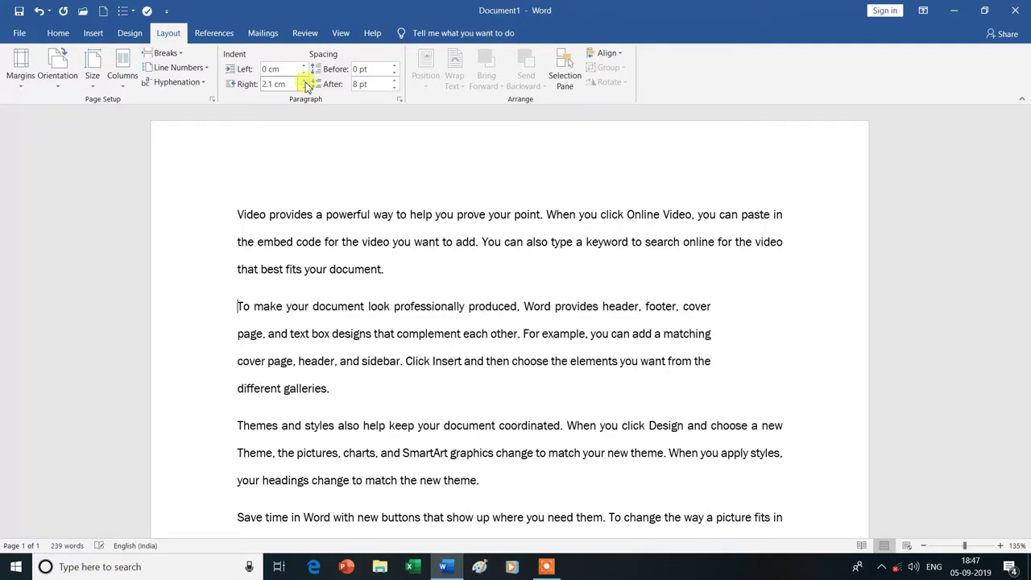
click(305, 81)
click(305, 81)
click(306, 81)
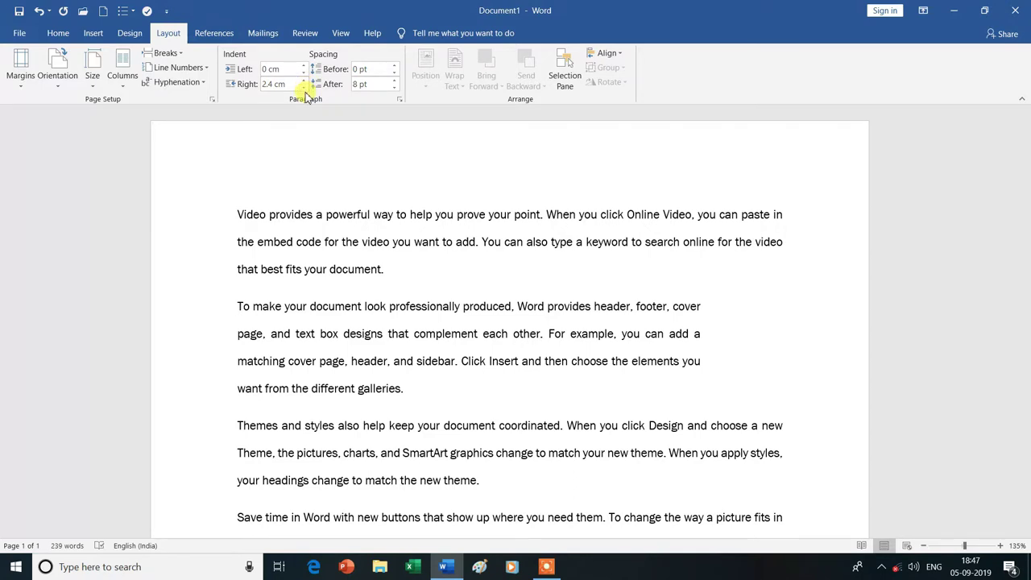
Reduce the second paragraph's right indent from 2.4 cm to near zero.
click(304, 88)
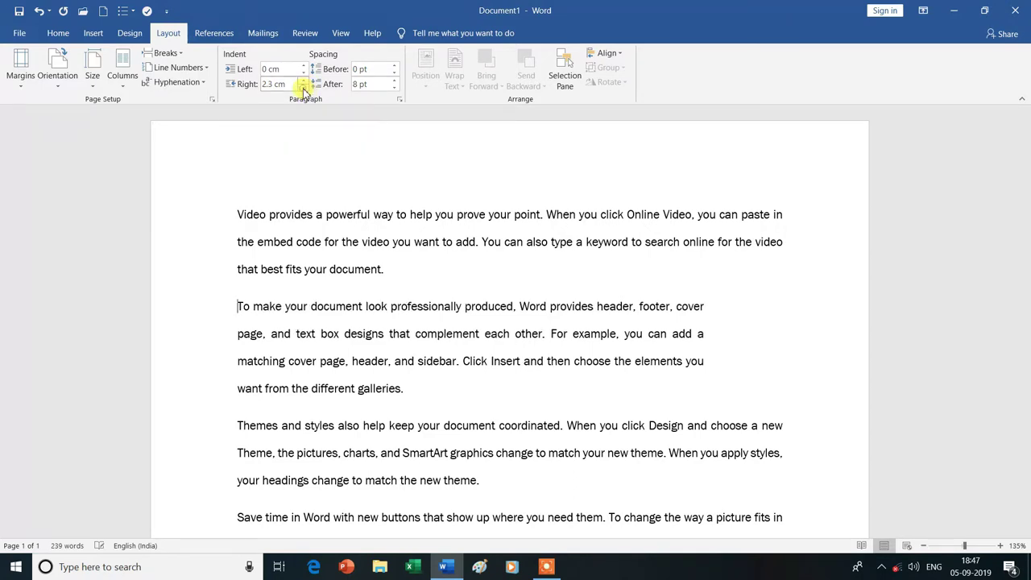
click(304, 88)
click(305, 88)
click(305, 88)
click(304, 88)
click(304, 88)
click(304, 88)
click(305, 88)
click(305, 88)
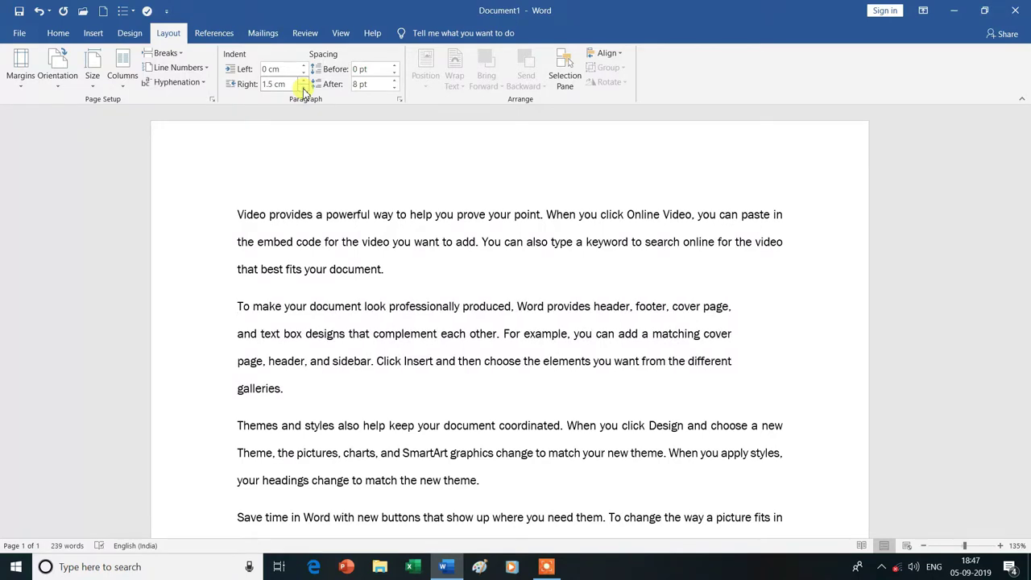
click(304, 88)
click(305, 87)
click(305, 88)
click(305, 88)
click(305, 88)
click(304, 88)
click(304, 87)
click(305, 88)
click(305, 87)
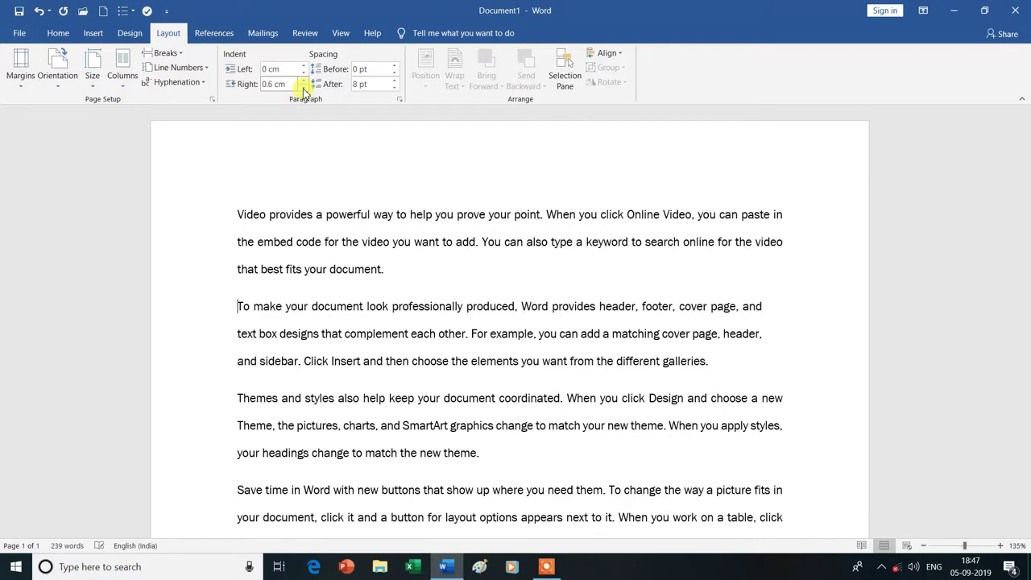
click(304, 88)
click(305, 88)
click(305, 88)
click(304, 88)
Make the right indent negative, about -1.7 cm, so lines pass the right margin.
click(304, 87)
click(305, 88)
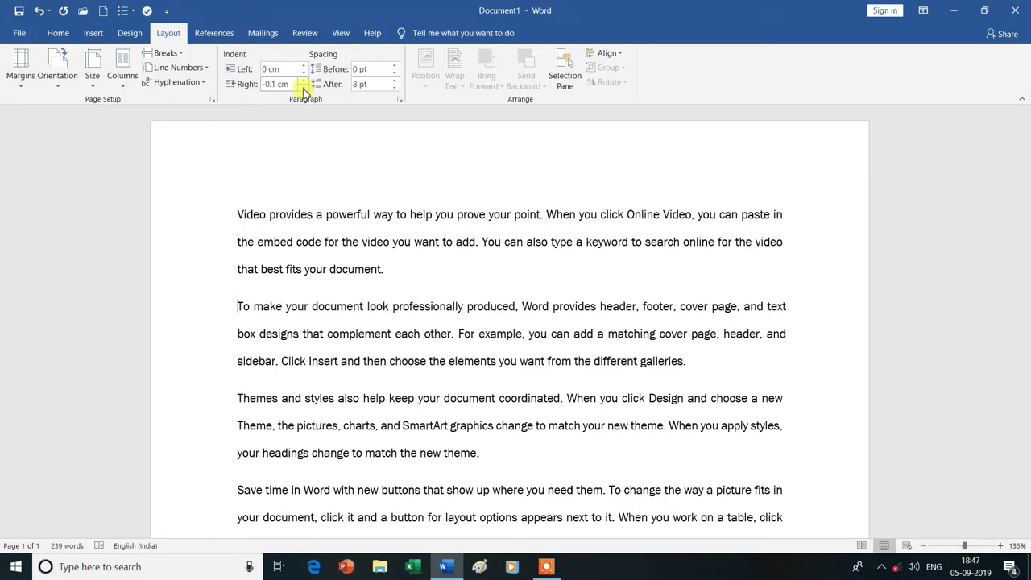
click(304, 88)
click(305, 88)
click(305, 88)
click(305, 88)
click(304, 88)
click(305, 88)
click(304, 88)
click(304, 87)
click(304, 88)
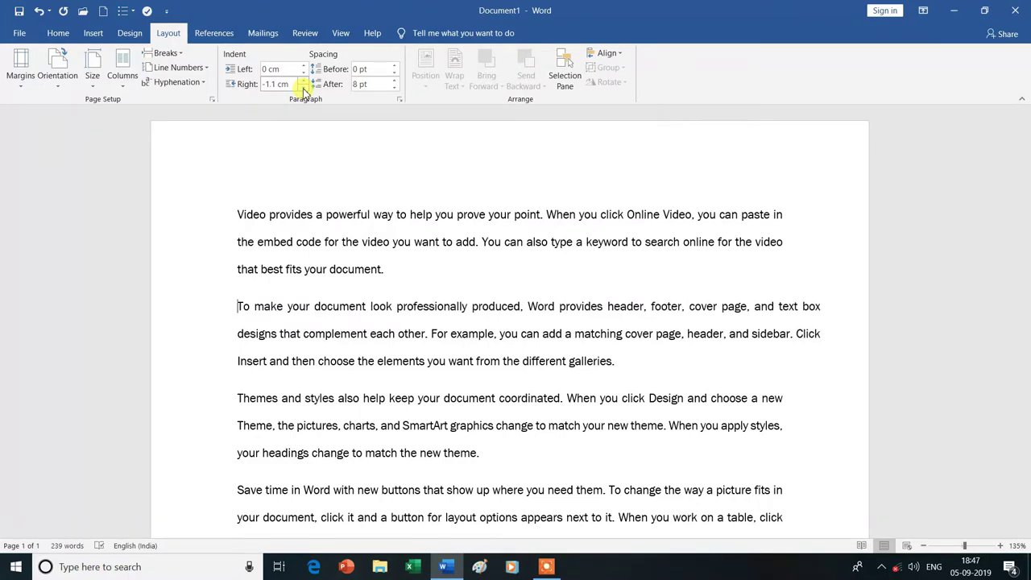
click(305, 88)
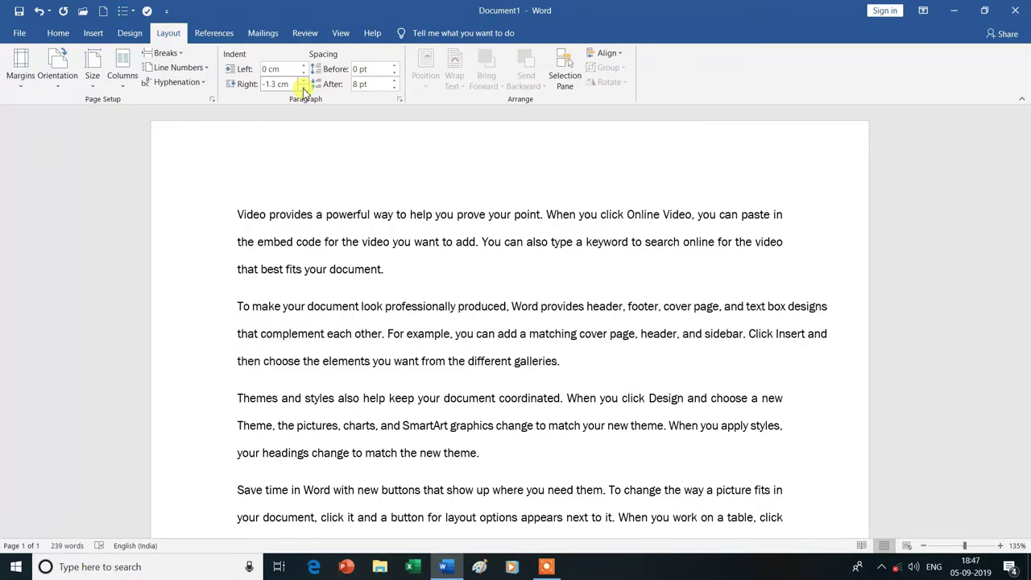
click(305, 88)
click(304, 88)
click(305, 88)
click(305, 88)
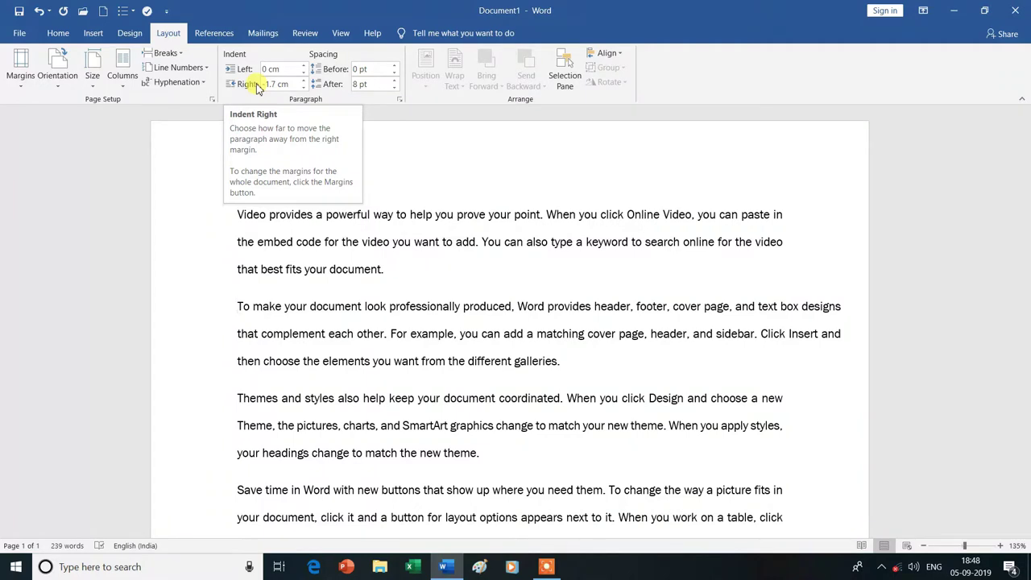
Undo to restore a 0 cm right indent and place the caret in paragraph two.
key(ctrl+z)
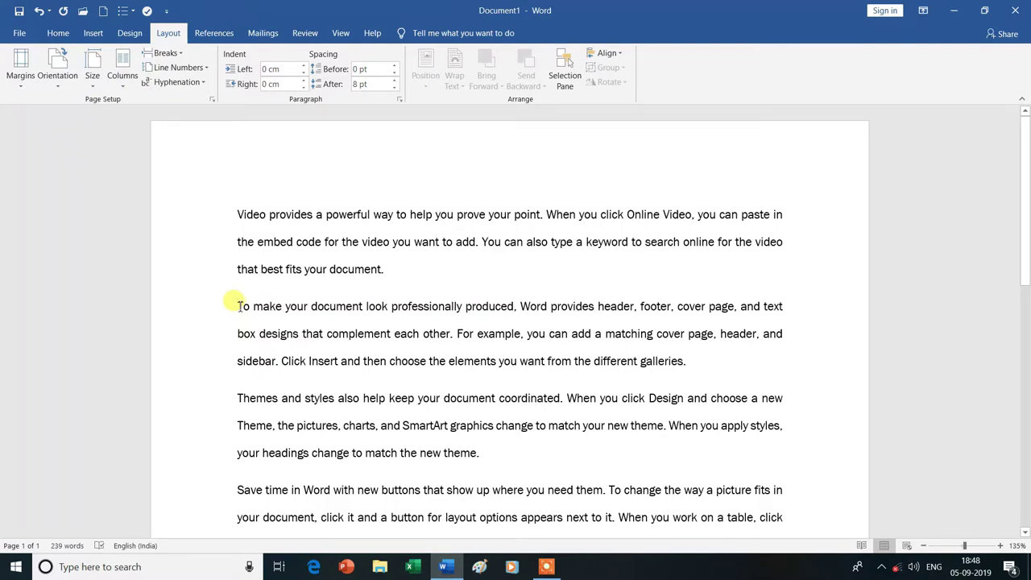
click(237, 306)
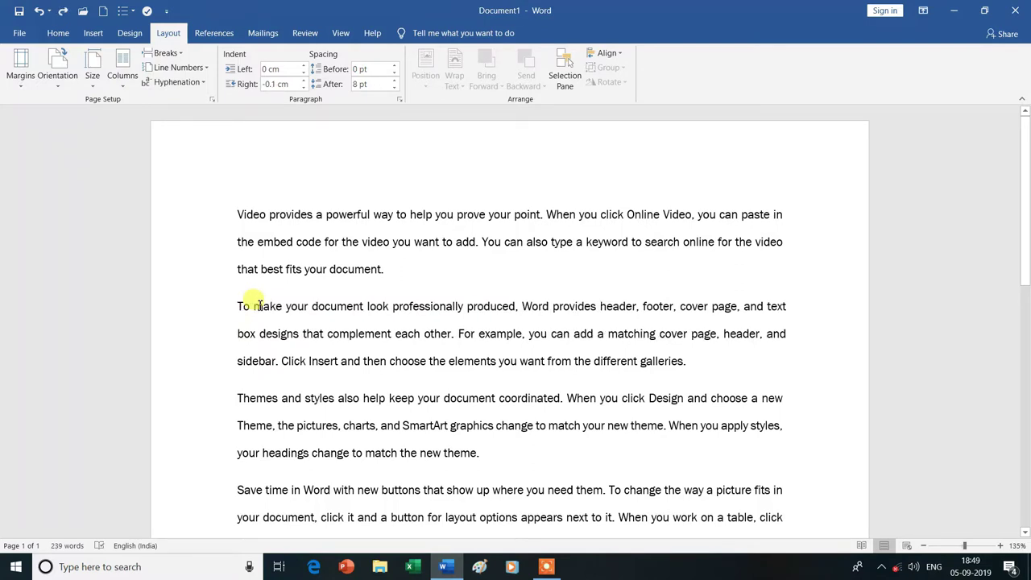
Raise the space before the second paragraph step by step up to 36 pt.
click(395, 66)
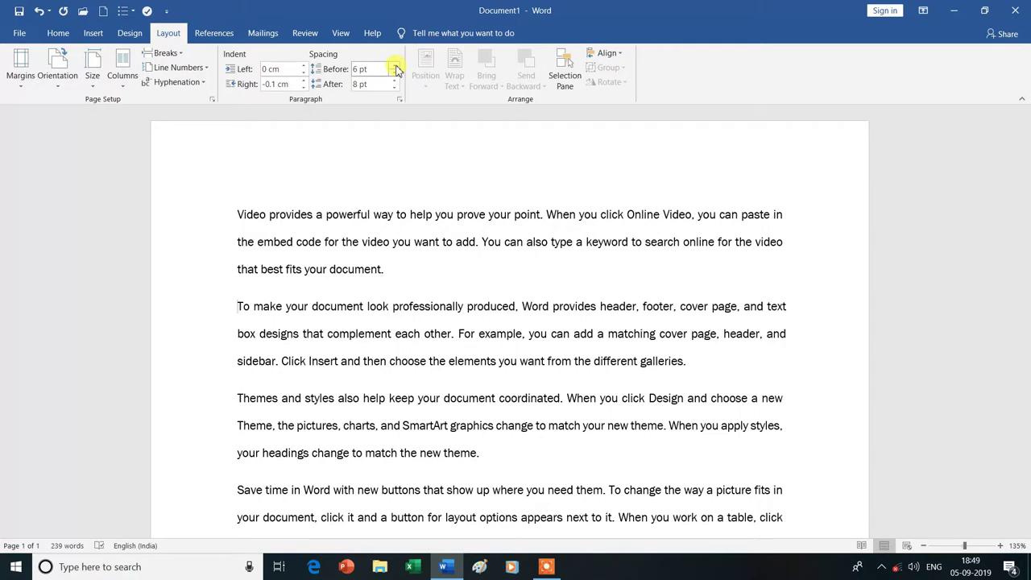
click(394, 66)
click(395, 66)
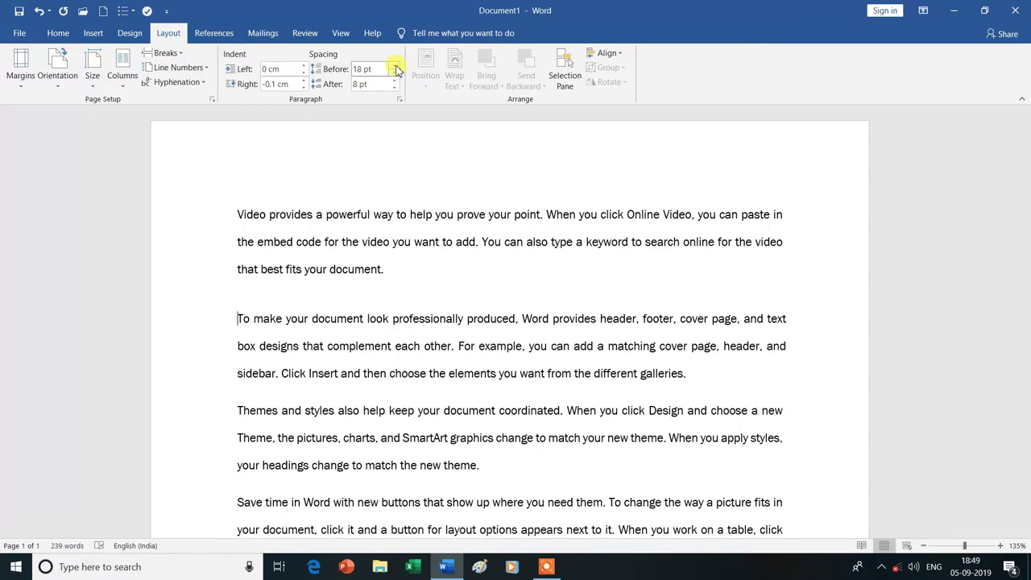
click(395, 66)
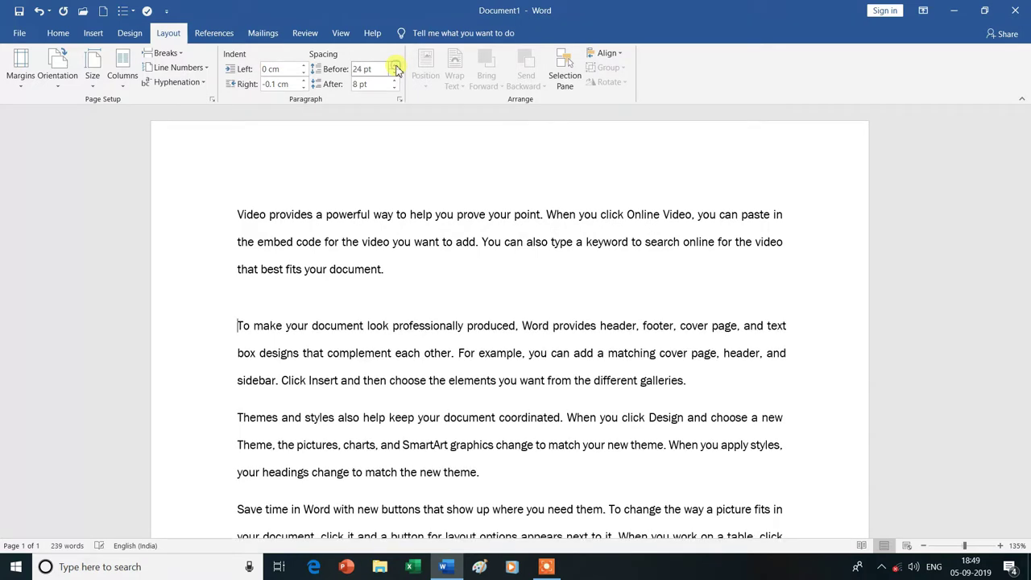
click(395, 67)
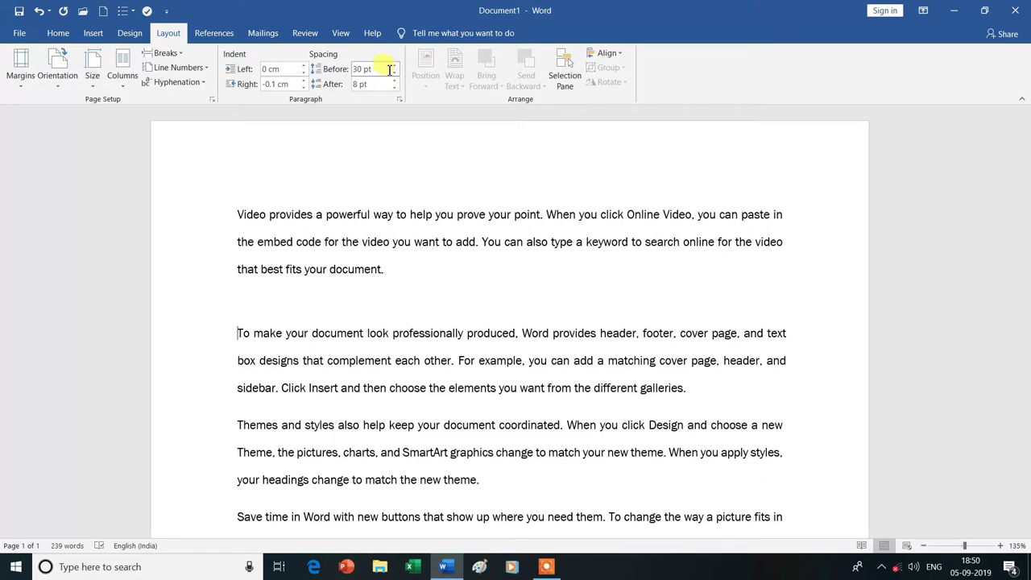
click(396, 65)
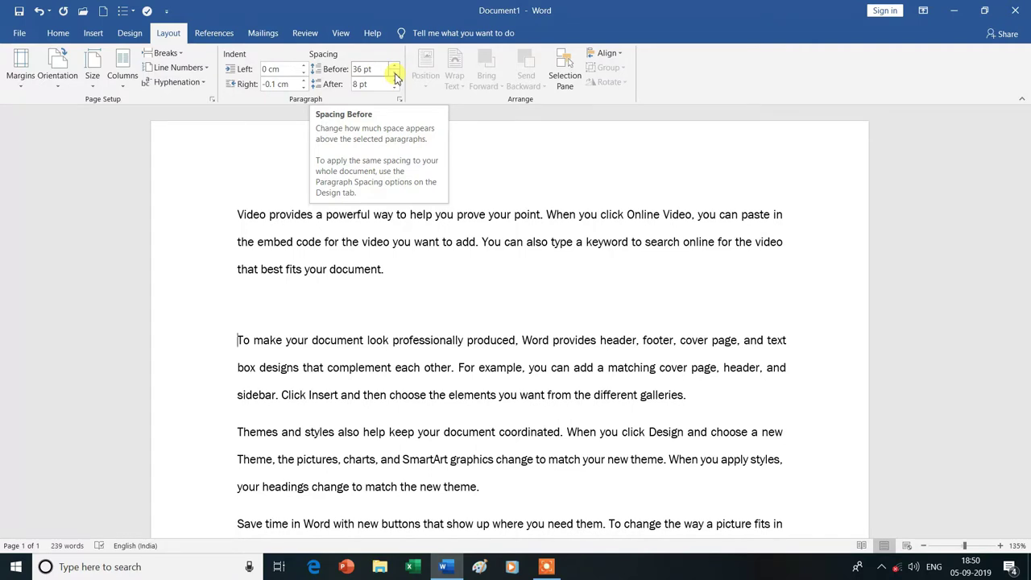
Lower the space before back down through 12 pt to 6 pt.
click(394, 76)
click(395, 77)
click(395, 77)
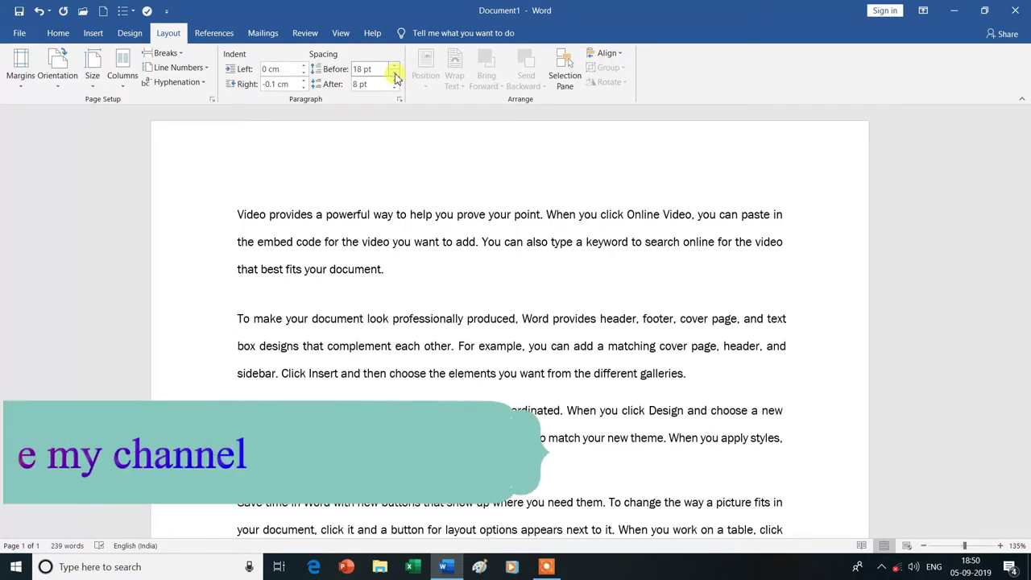
click(394, 76)
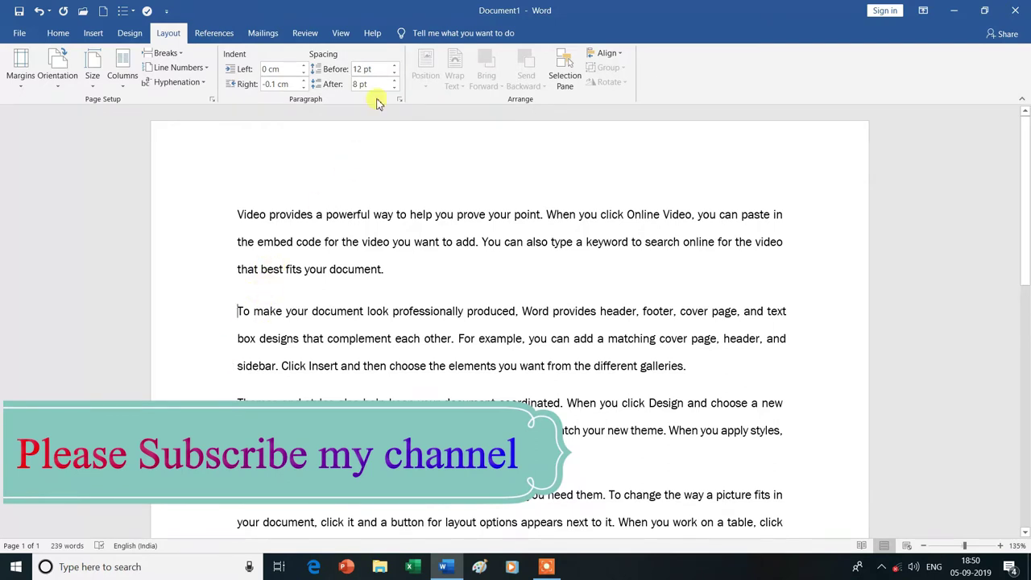
click(395, 76)
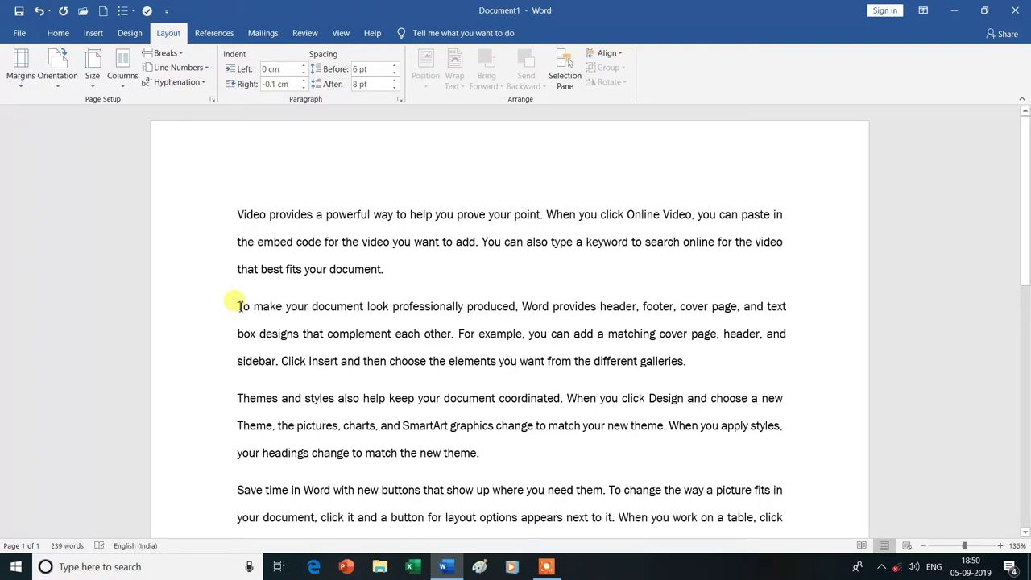
click(239, 307)
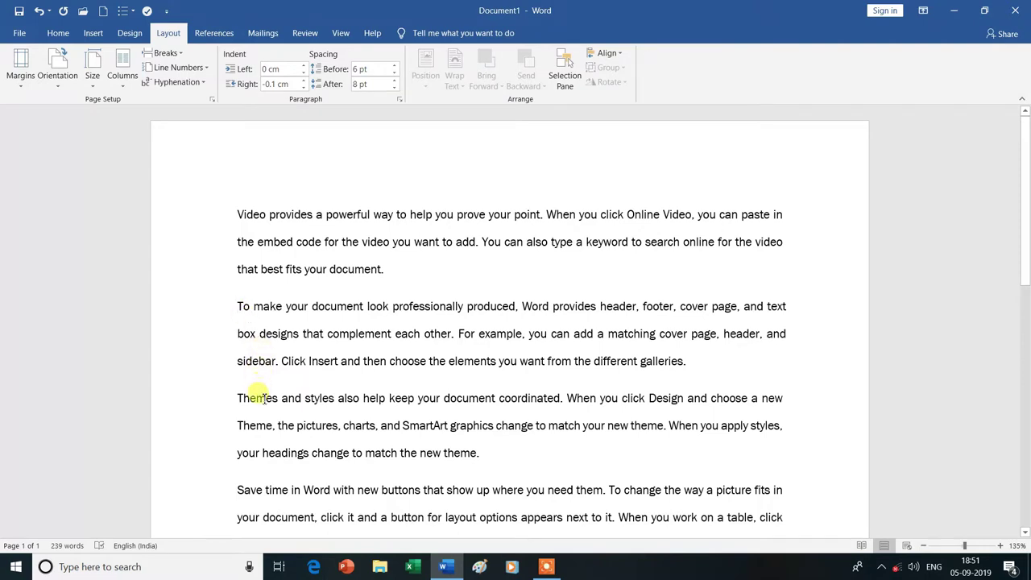
Raise the second paragraph's Spacing After from 8 pt up to a trial gap of 60 pt.
click(396, 81)
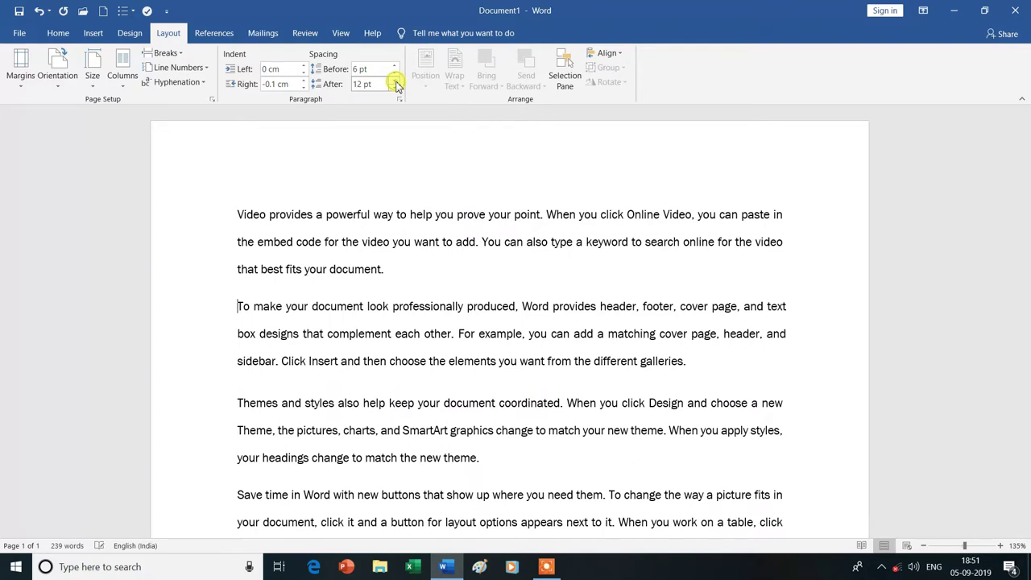
click(395, 81)
click(396, 81)
click(396, 80)
click(396, 81)
click(396, 81)
click(396, 80)
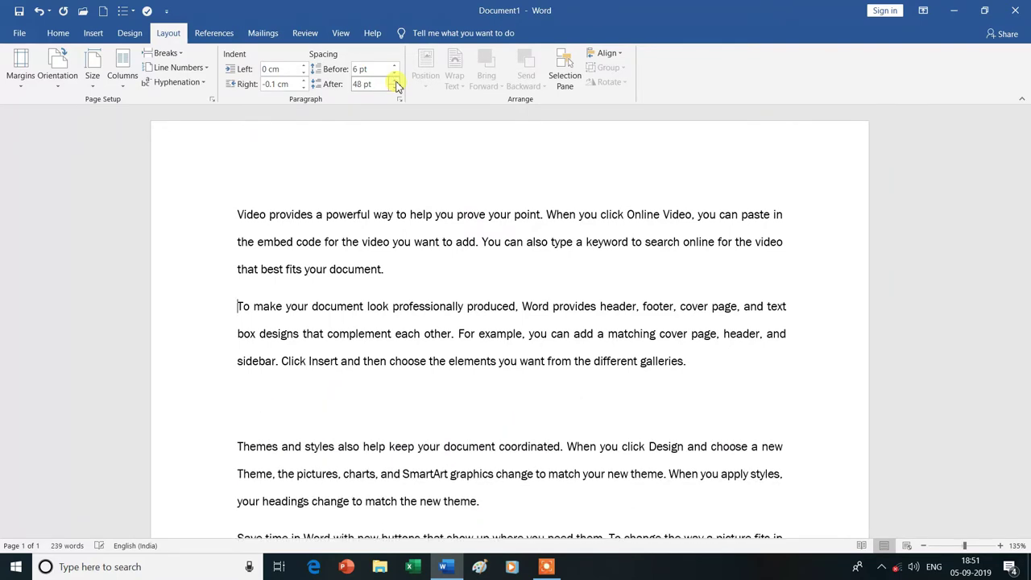
click(396, 81)
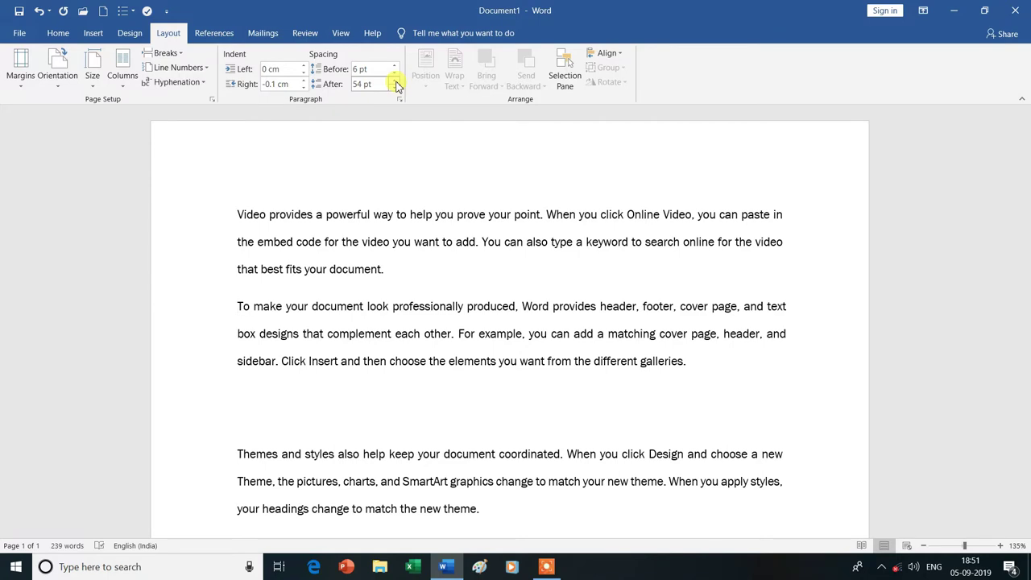
click(395, 80)
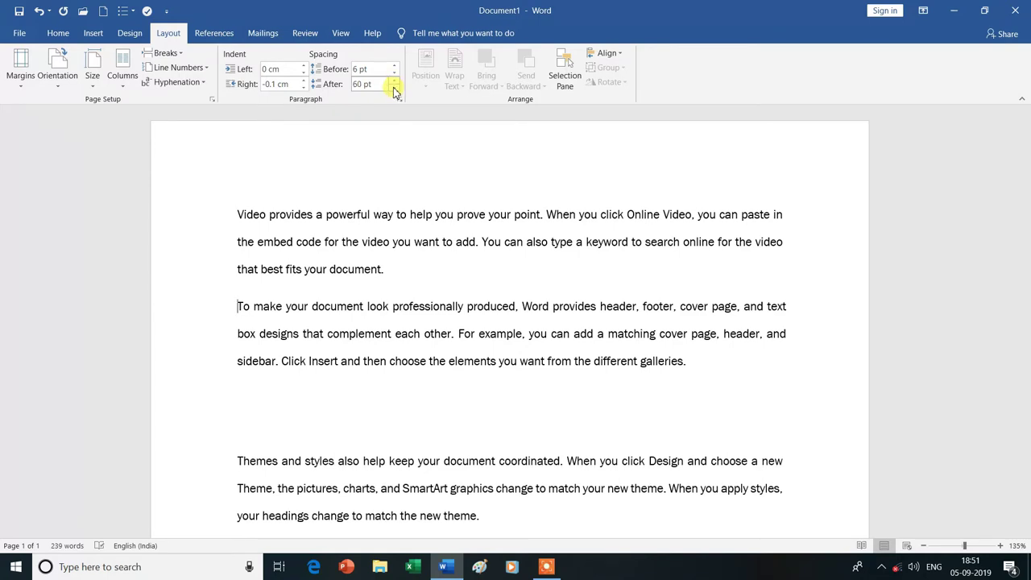
Lower the second paragraph's Spacing After through 24 pt down to 12 pt.
click(395, 88)
click(395, 88)
click(395, 89)
click(395, 88)
click(395, 88)
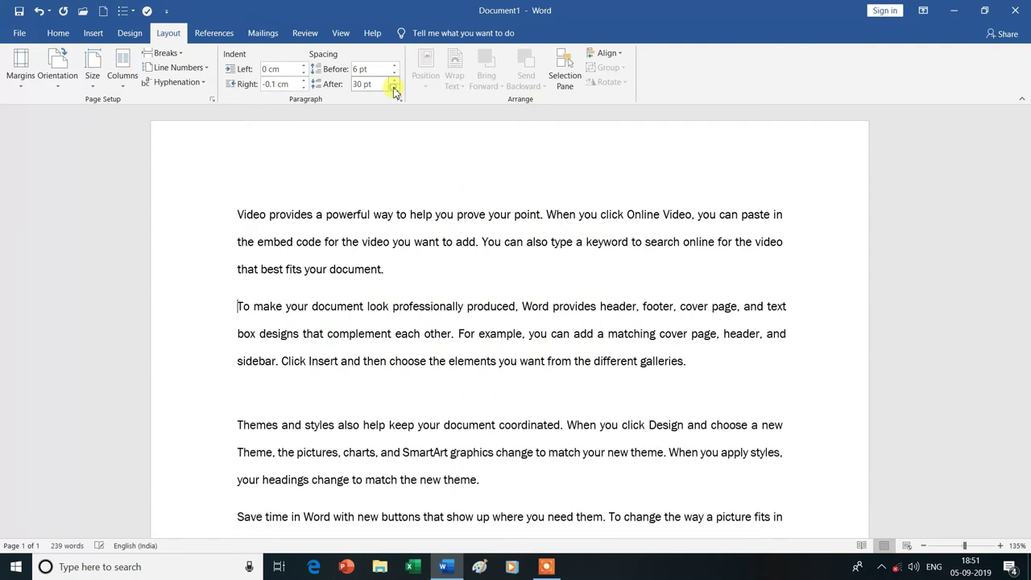
click(395, 89)
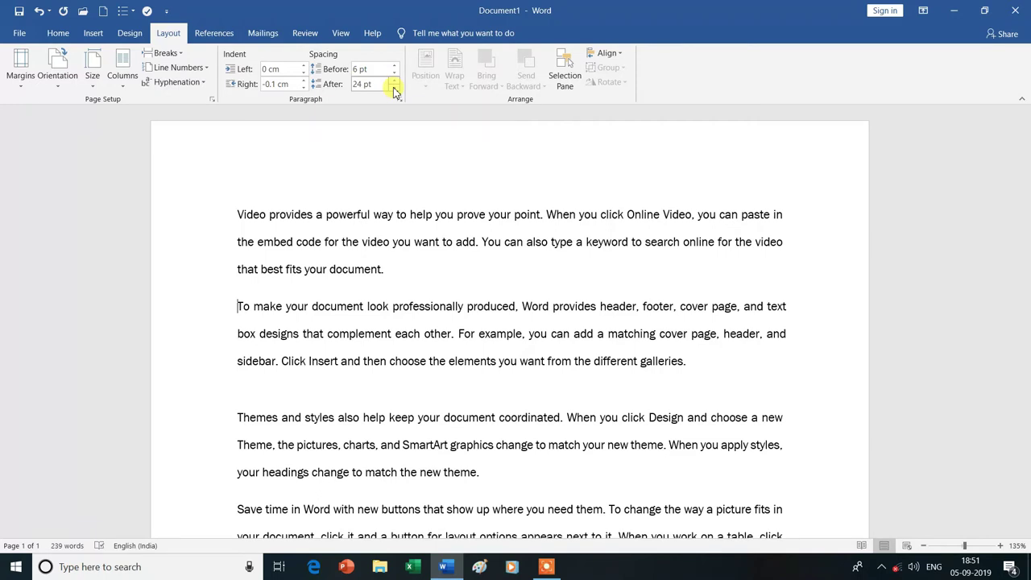
click(395, 89)
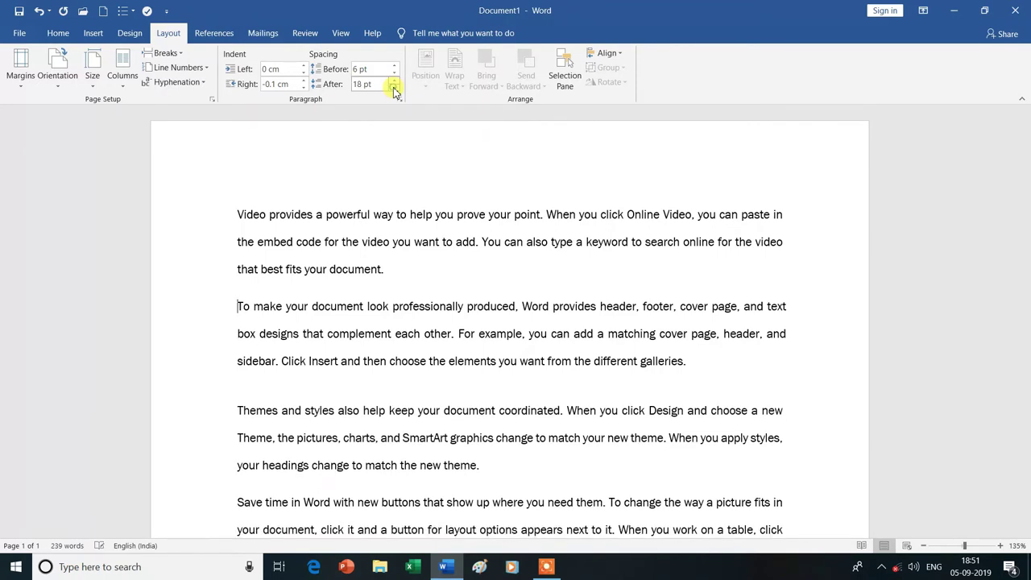
click(395, 89)
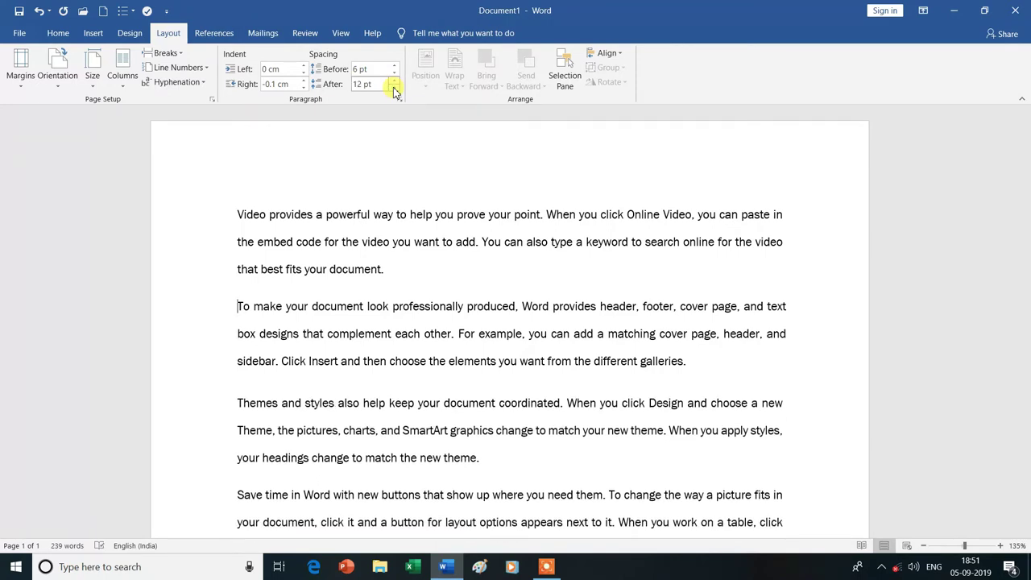